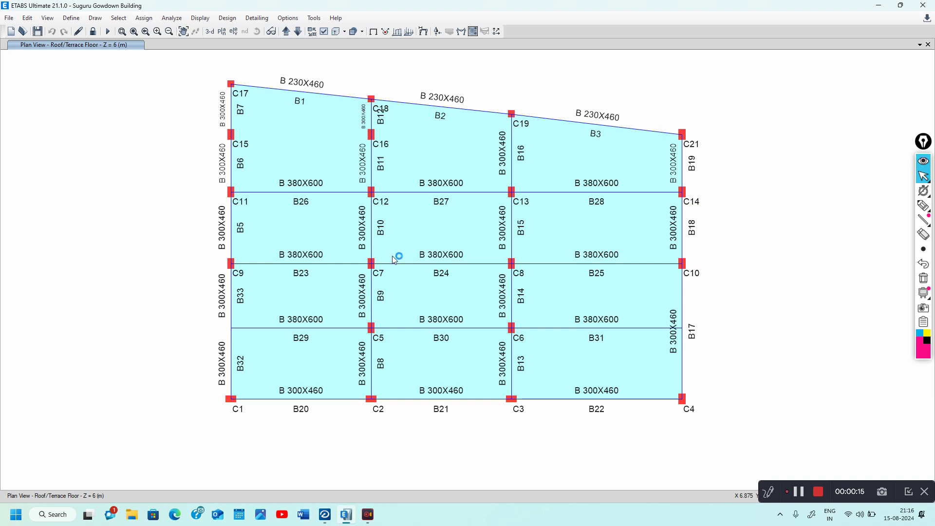
# Step: Bring up the File menu's Export submenu with its list of export formats
pyautogui.click(293, 213)
pyautogui.click(10, 19)
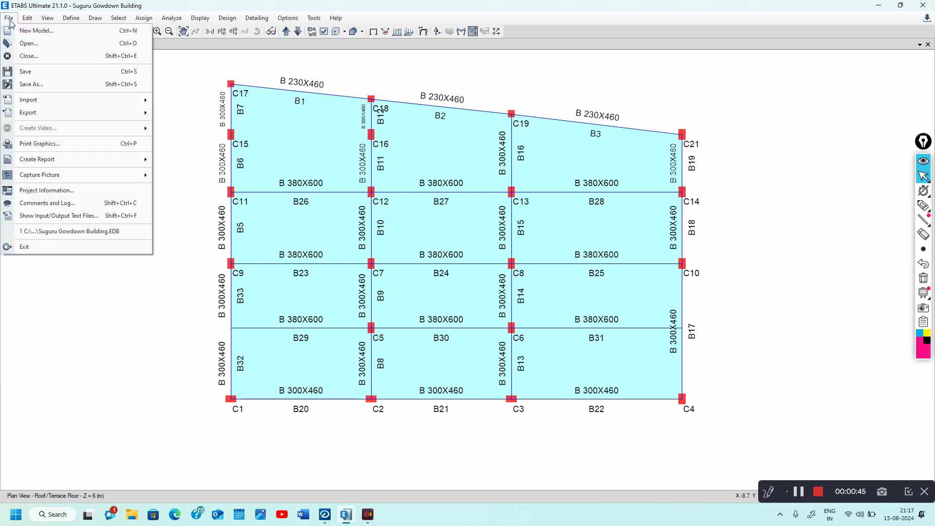
pyautogui.moveTo(54, 116)
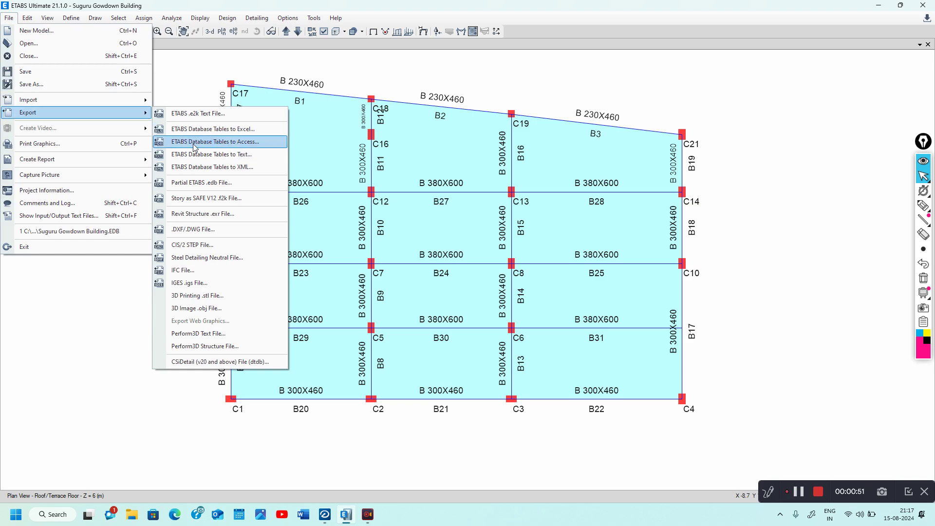
# Step: Start the Access table export and tick all MODEL DEFINITION, ANALYSIS RESULTS and DESIGN DATA tables
pyautogui.click(244, 144)
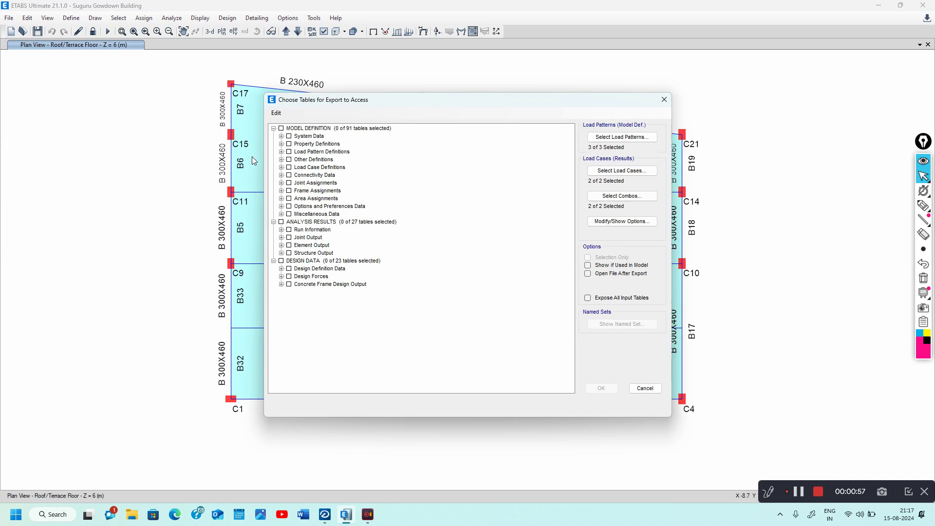
pyautogui.click(281, 129)
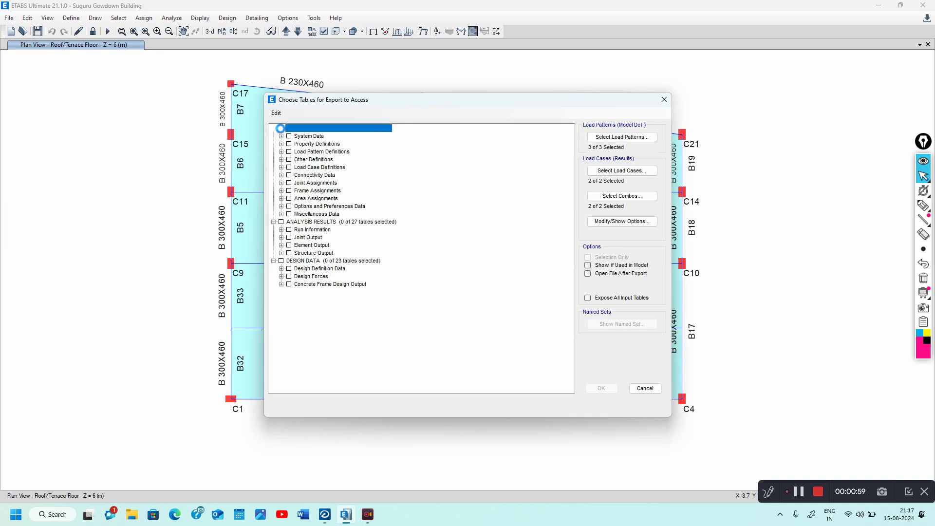
pyautogui.click(284, 227)
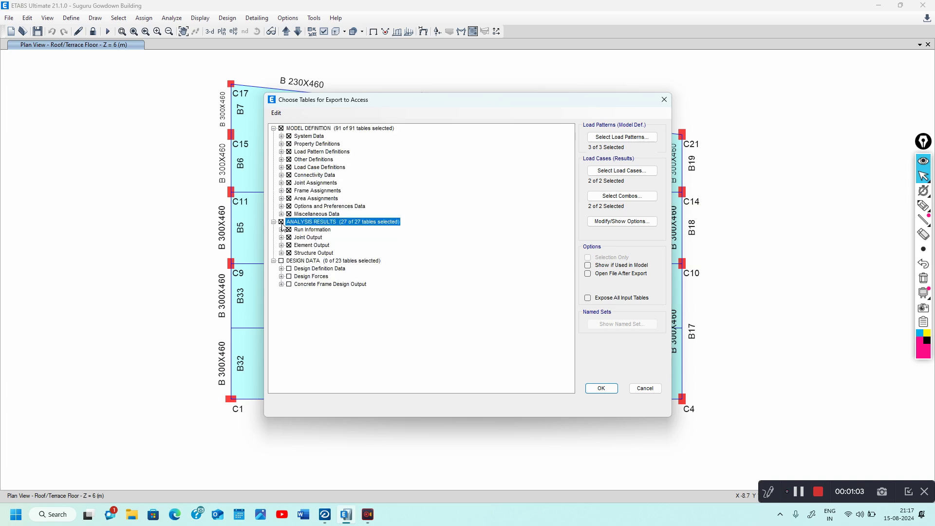
pyautogui.click(281, 261)
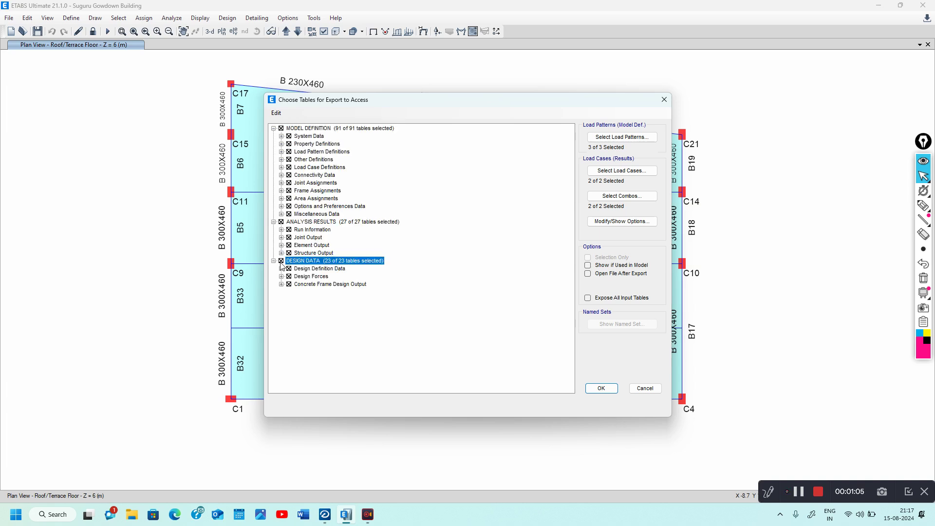
# Step: Limit exported load patterns to Dead and Live by deselecting ~LLRF
pyautogui.click(632, 138)
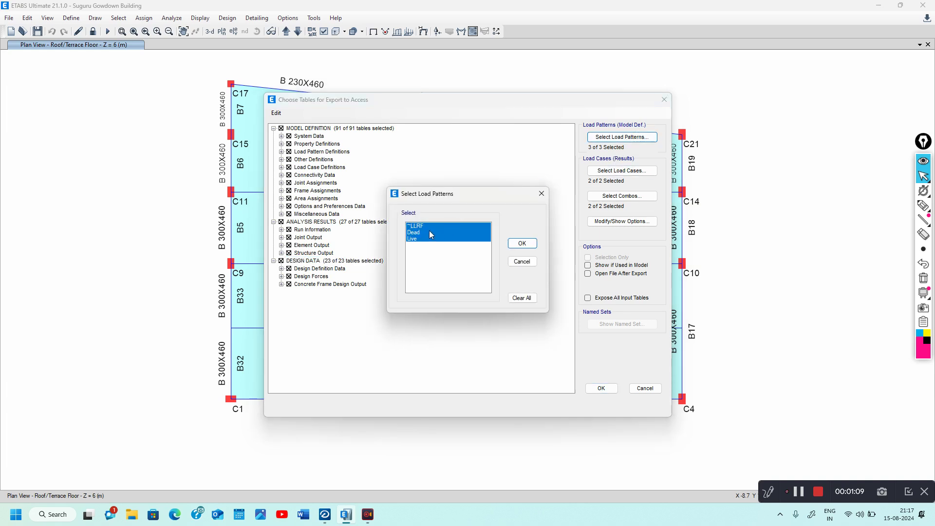
pyautogui.click(429, 232)
pyautogui.keyDown('shift'); pyautogui.click(415, 238); pyautogui.keyUp('shift')
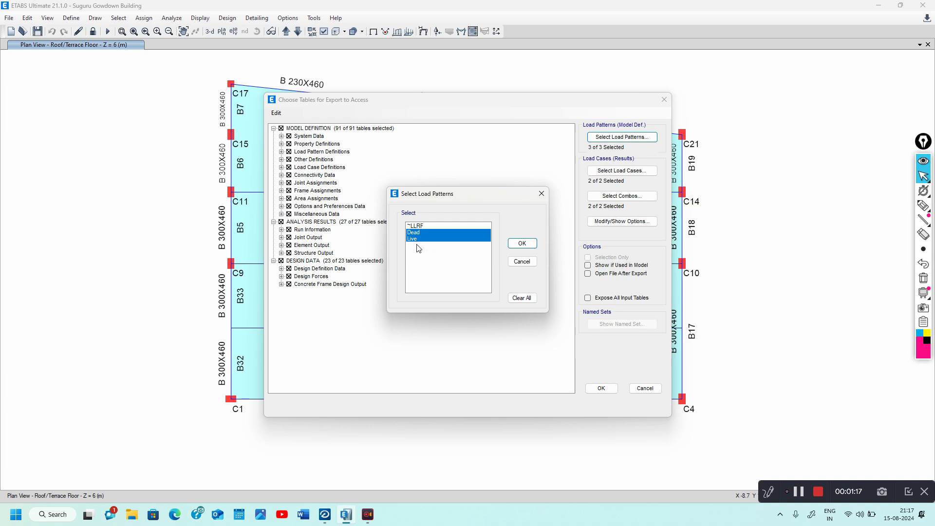
pyautogui.click(512, 245)
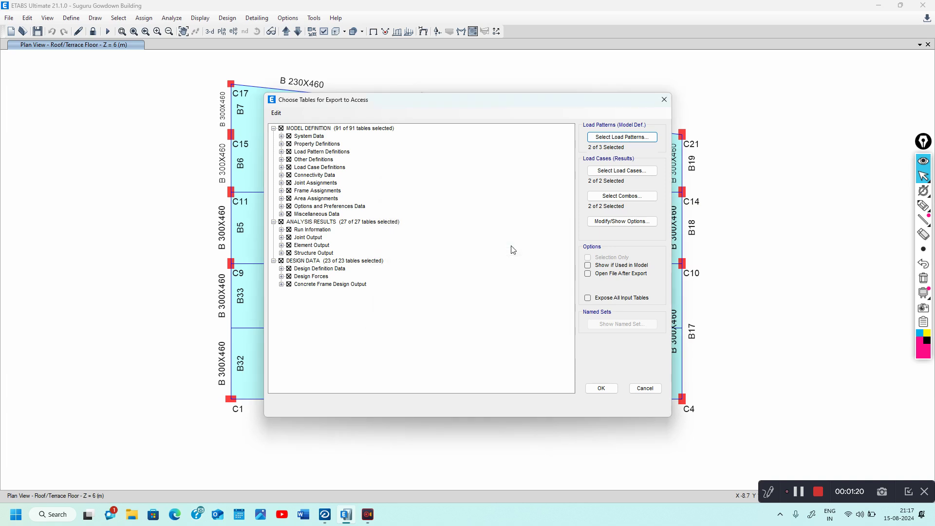
# Step: Keep both Dead and Live load cases, leaving the output options unchanged
pyautogui.click(619, 172)
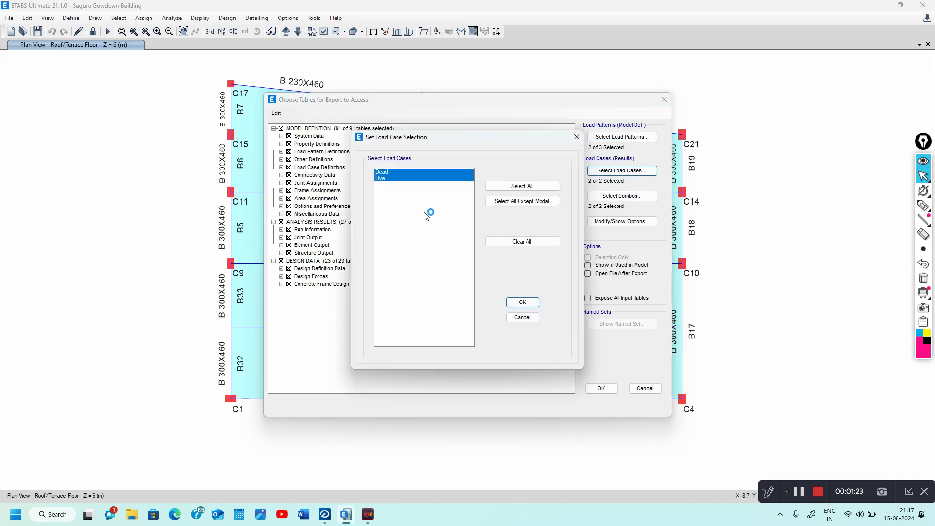
pyautogui.click(522, 302)
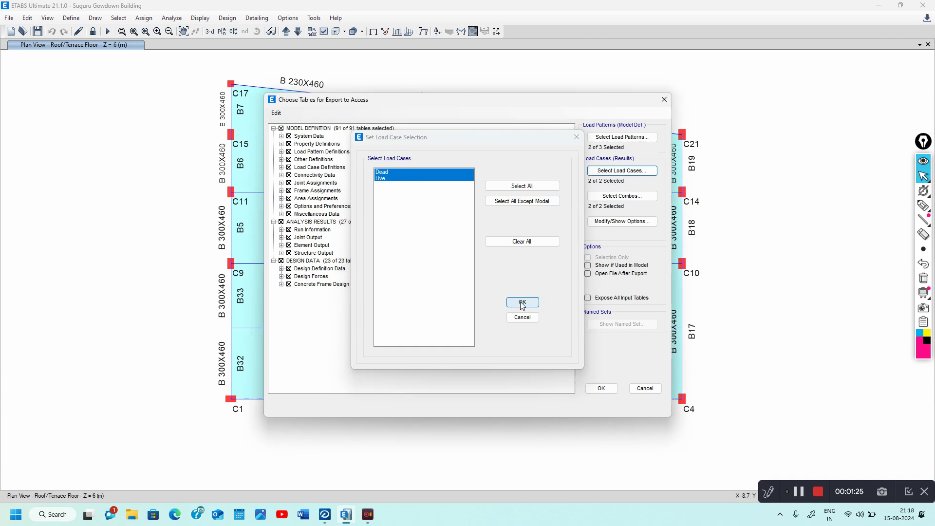
pyautogui.click(613, 224)
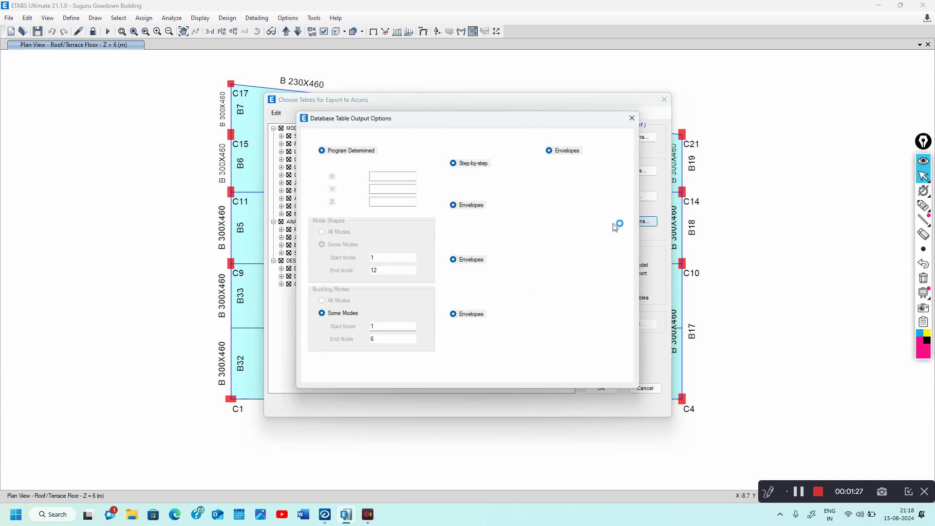
pyautogui.click(633, 119)
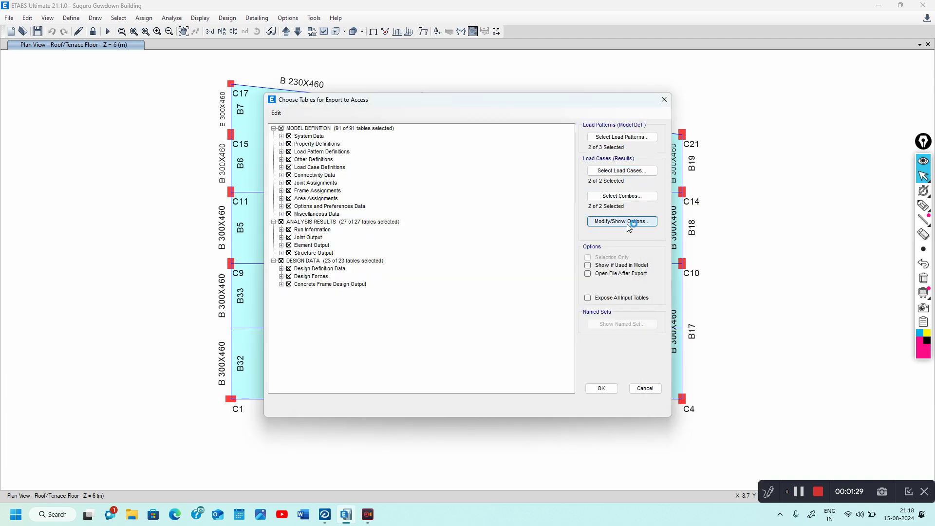
# Step: Keep both load combinations and accept the table selection for export
pyautogui.click(629, 197)
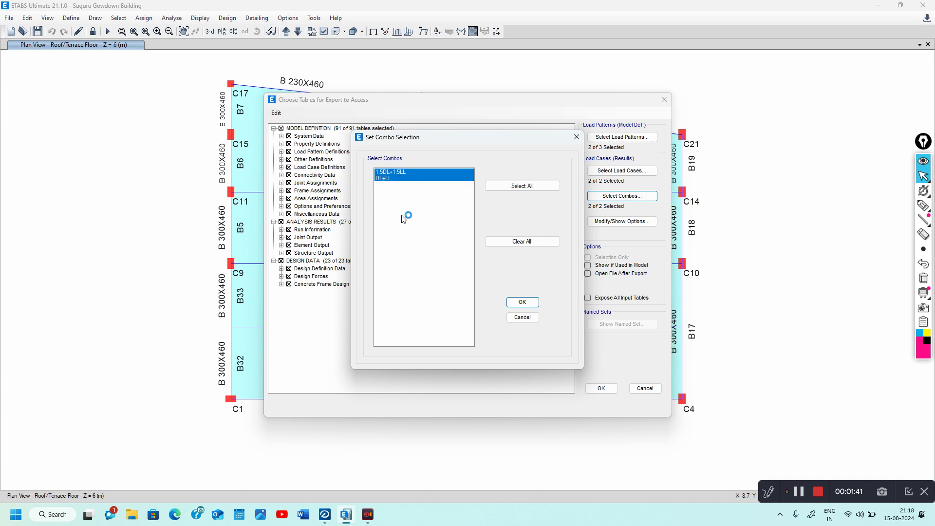
pyautogui.click(520, 305)
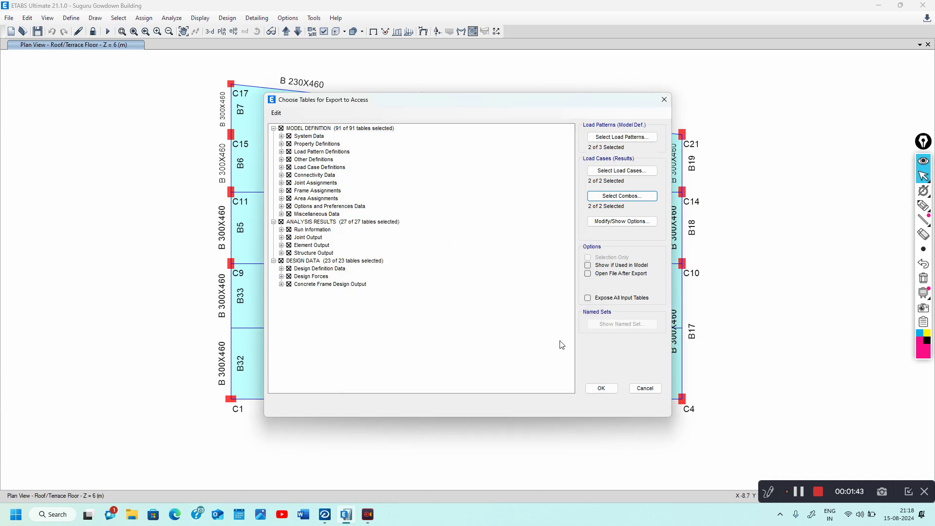
pyautogui.click(601, 389)
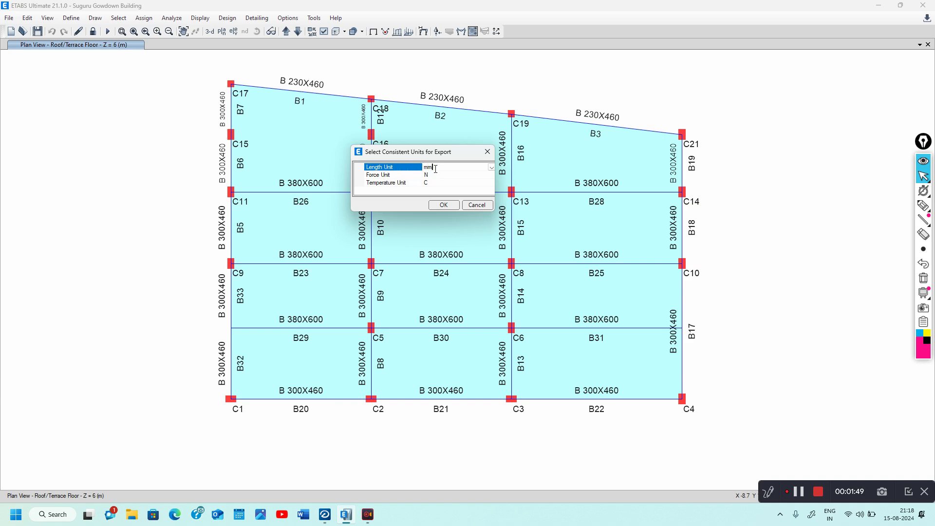
# Step: Set the export length unit to m and force unit to kN, then confirm
pyautogui.click(492, 168)
pyautogui.click(429, 211)
pyautogui.click(436, 183)
pyautogui.click(441, 174)
pyautogui.click(492, 175)
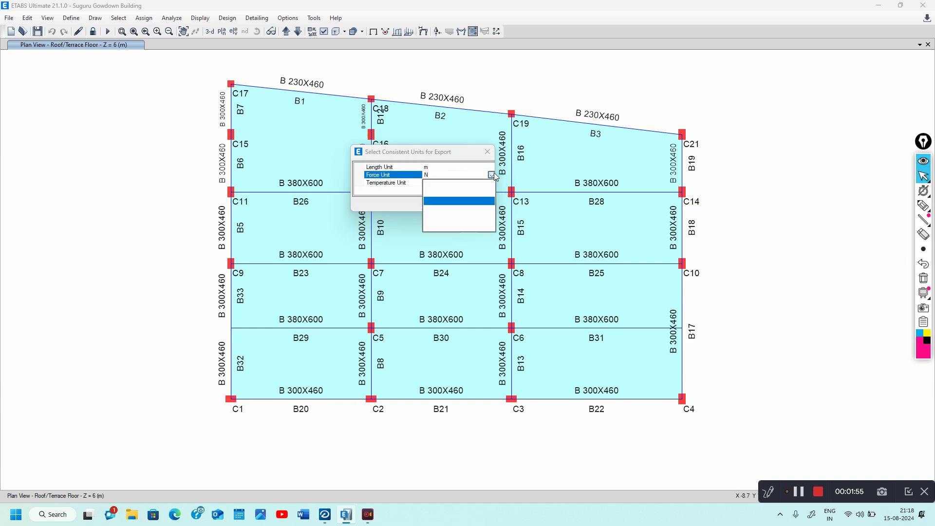
pyautogui.click(437, 210)
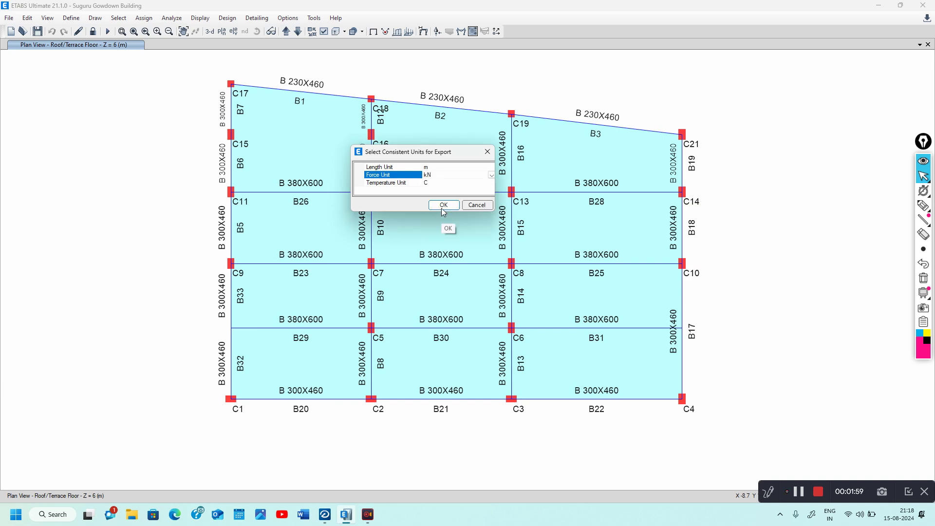
pyautogui.click(442, 208)
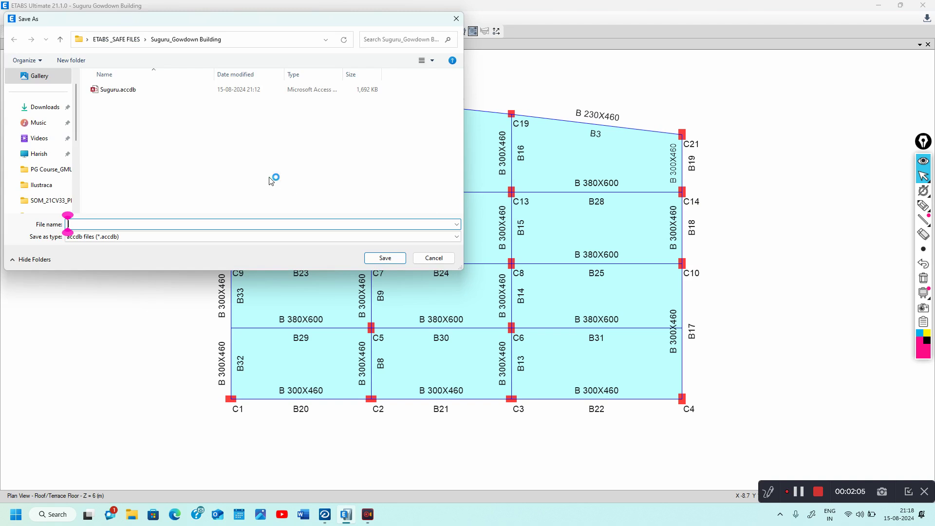
# Step: Save the export as Suguru.accdb, replacing the existing file
pyautogui.click(126, 97)
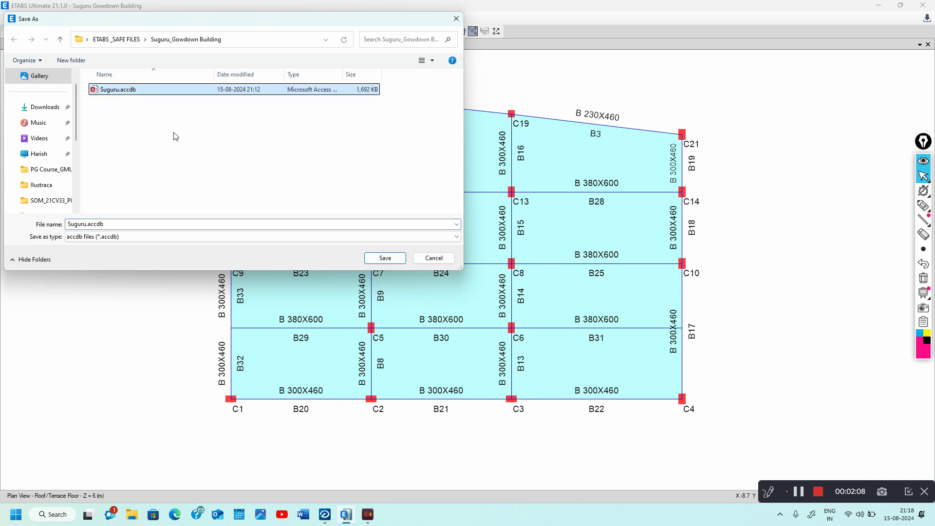
pyautogui.click(383, 262)
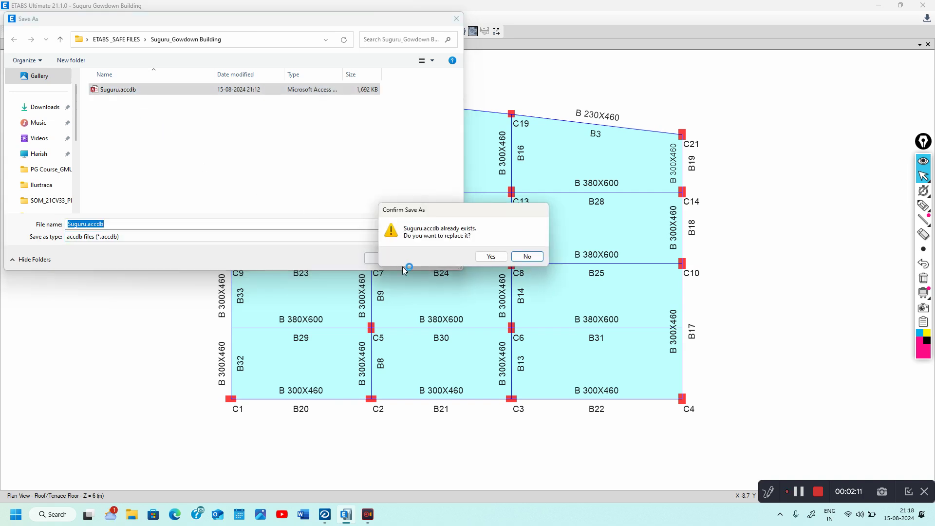
pyautogui.click(484, 261)
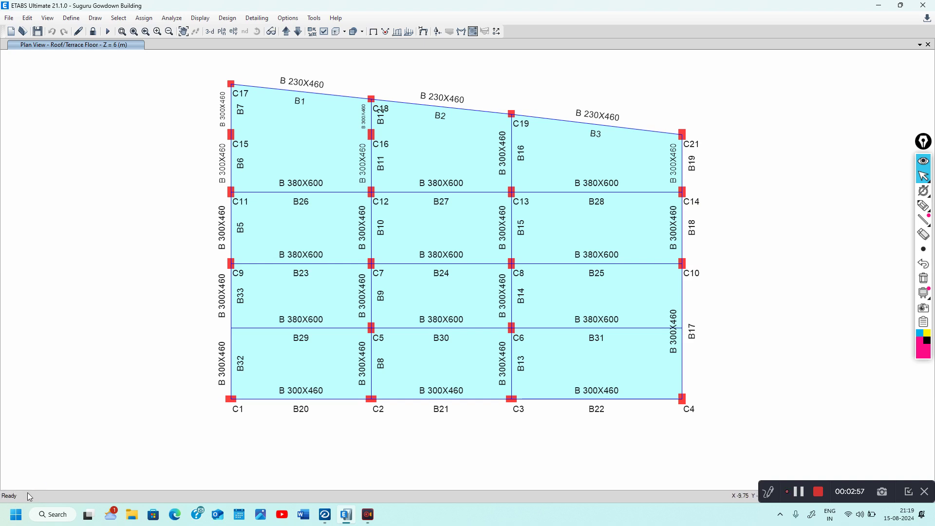
# Step: Save the ETABS model once the Access export finishes
pyautogui.click(38, 32)
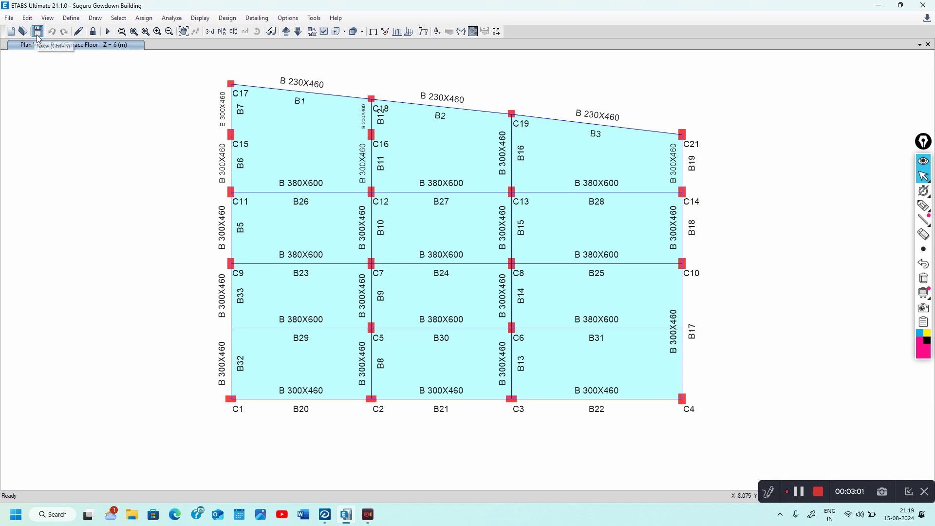
# Step: Close ETABS and bring RCDC 2023 to the front
pyautogui.click(925, 5)
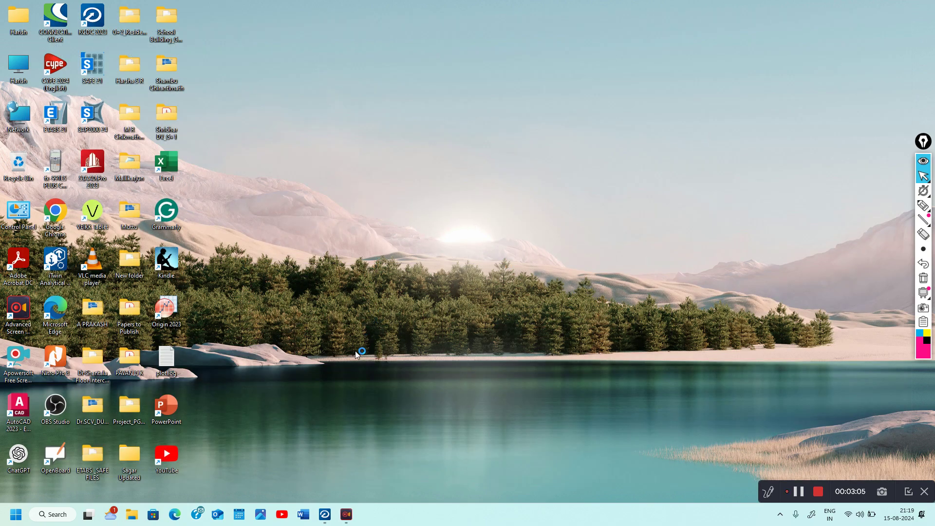
pyautogui.click(325, 515)
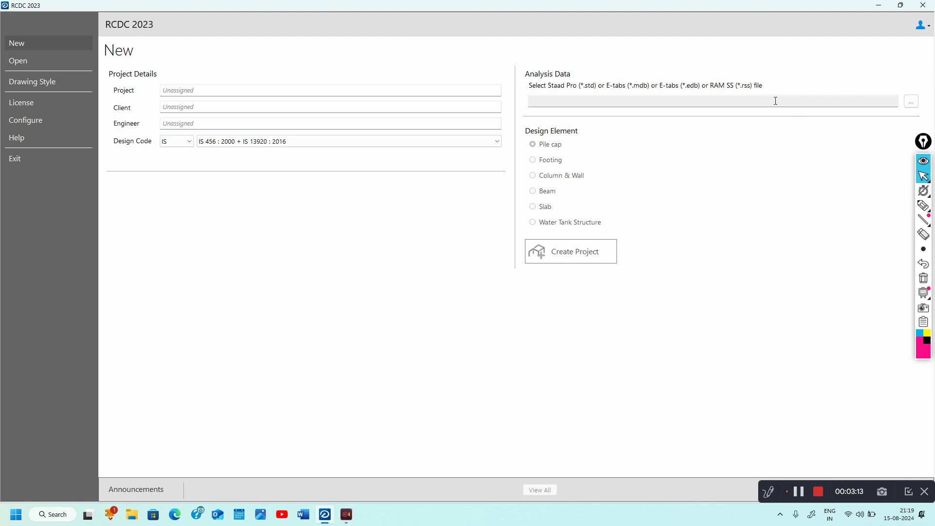
# Step: Load Suguru.accdb as the project's analysis data file
pyautogui.click(911, 101)
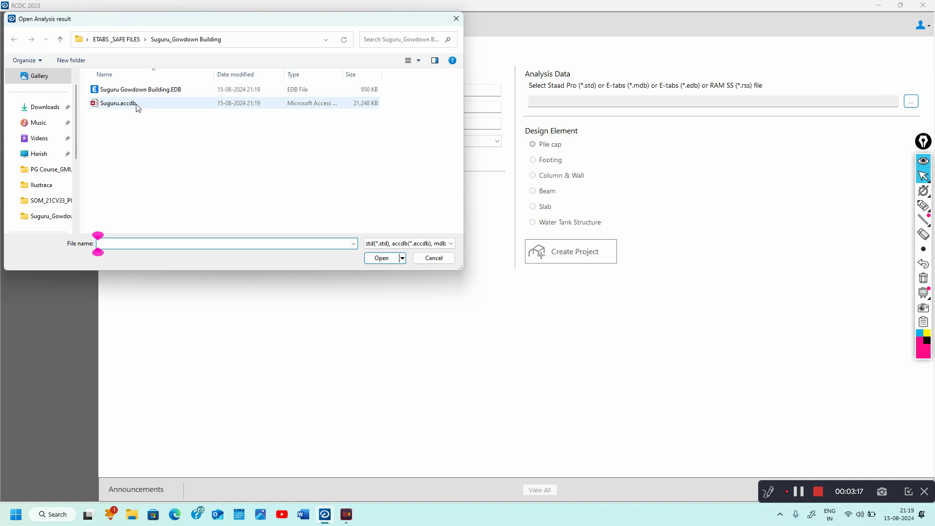
pyautogui.click(136, 104)
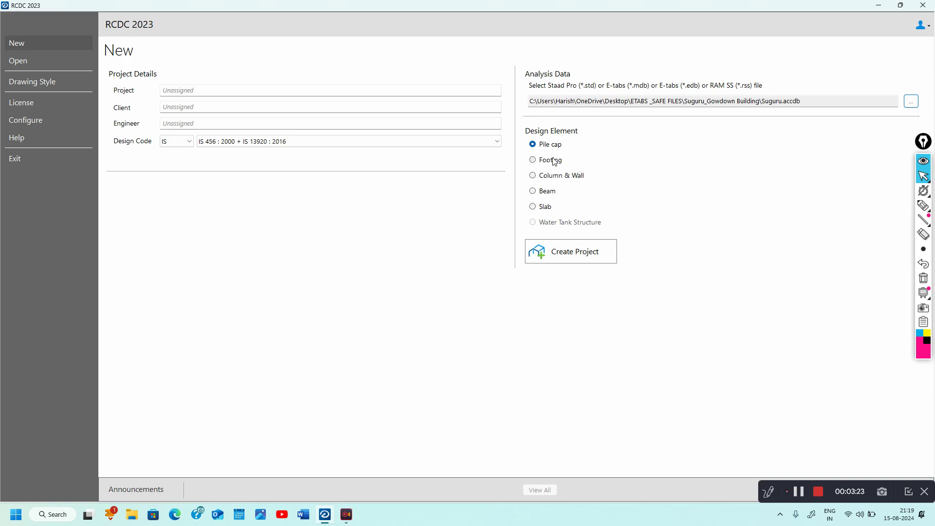
# Step: Try Slab, Beam and Footing, then settle on Column & Wall as the design element
pyautogui.click(547, 209)
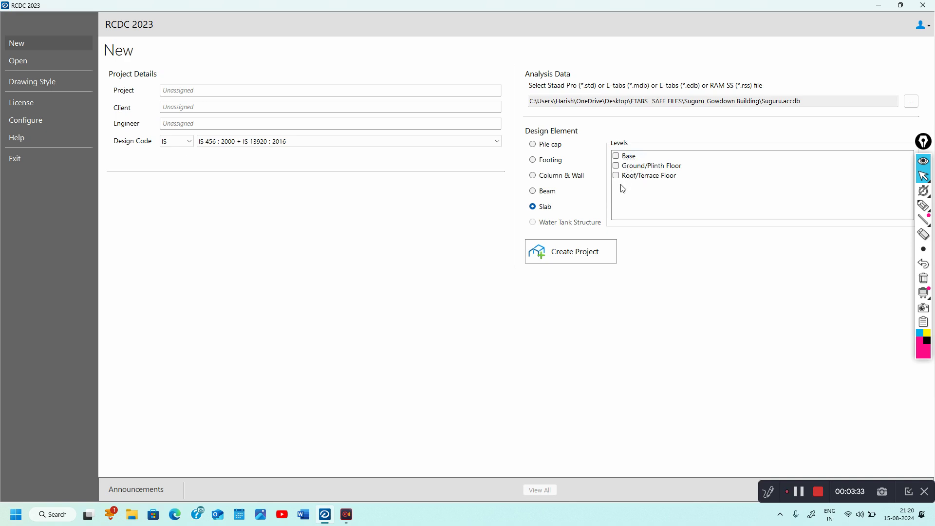
pyautogui.click(552, 194)
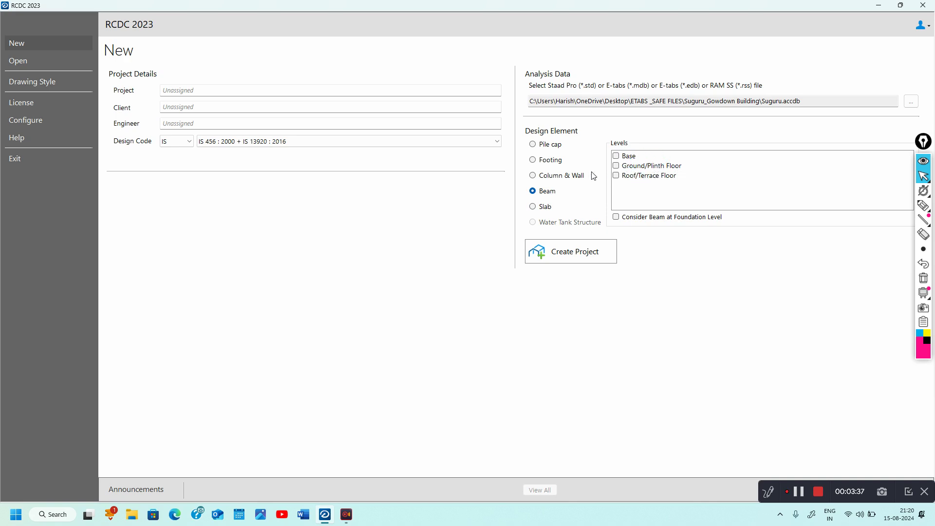
pyautogui.click(551, 164)
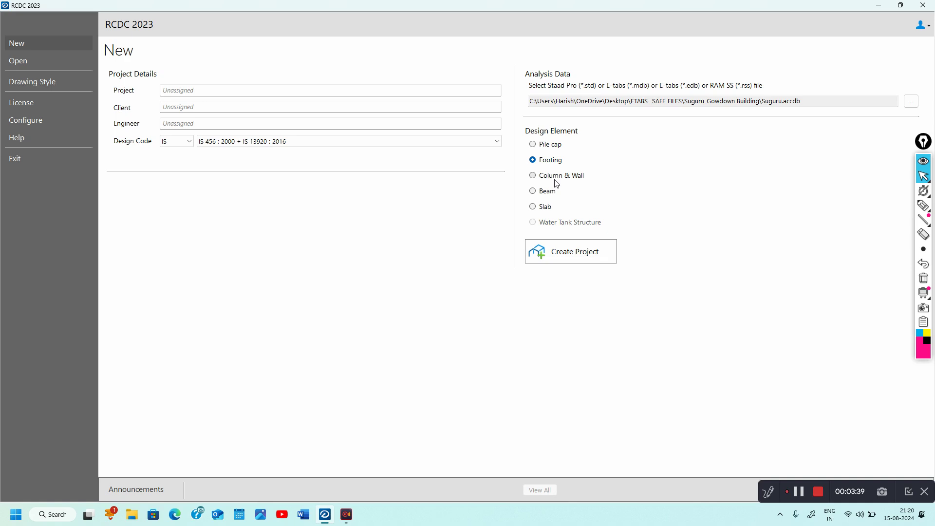
pyautogui.click(551, 176)
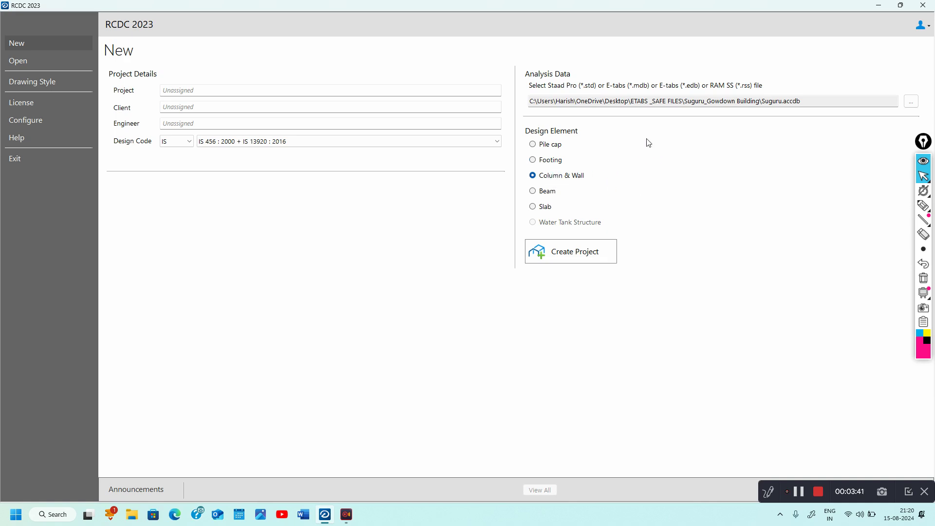